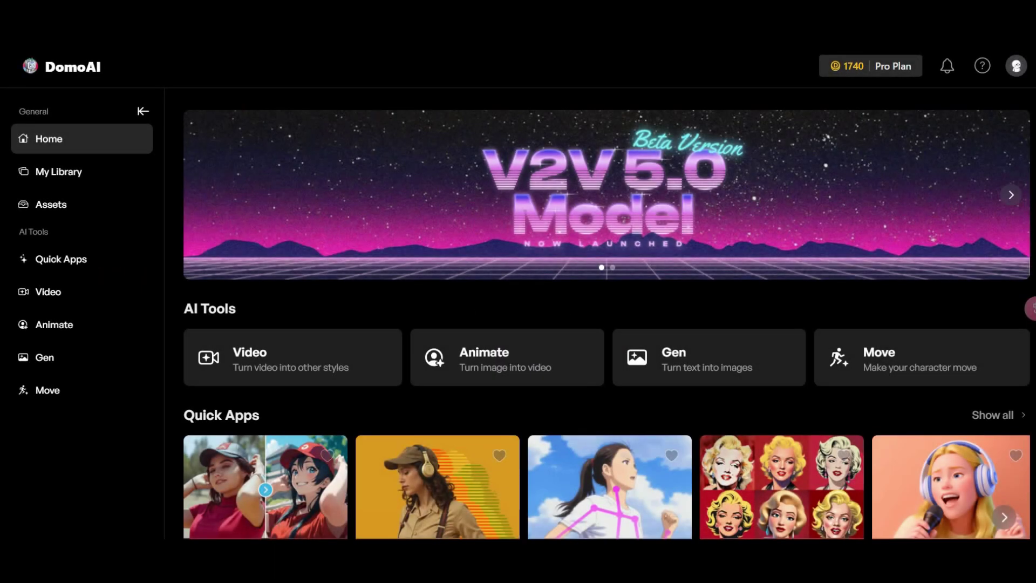
- Scroll down through the Home page showcases
scroll(607, 313, down, 3)
scroll(607, 313, down, 3)
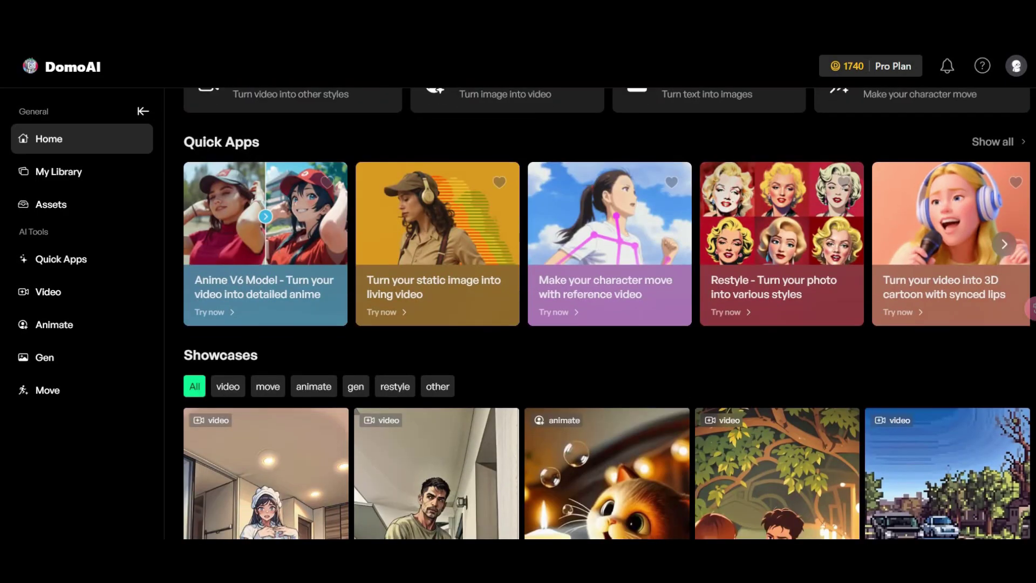
scroll(946, 334, down, 4)
scroll(946, 335, down, 5)
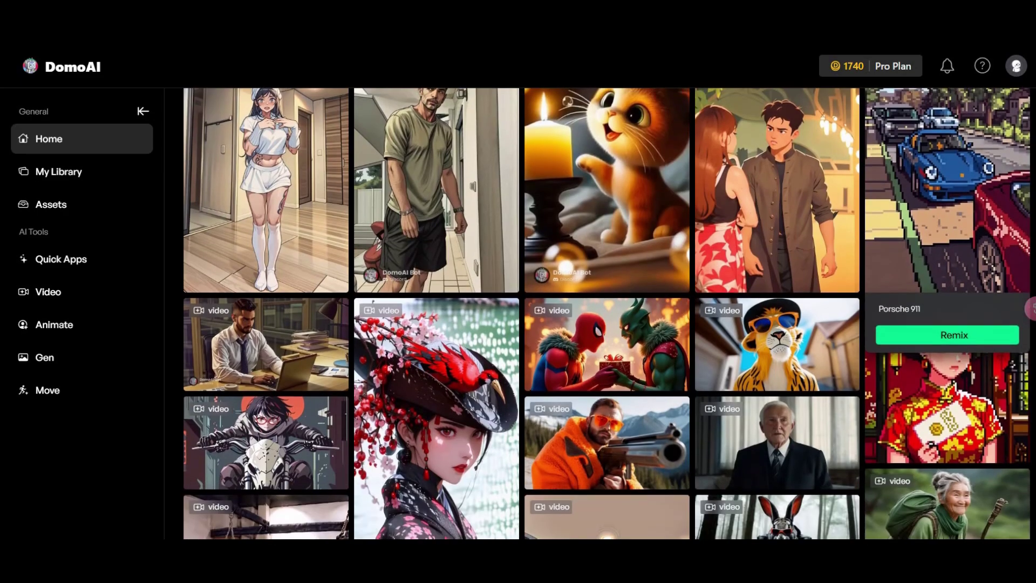
scroll(946, 312, down, 5)
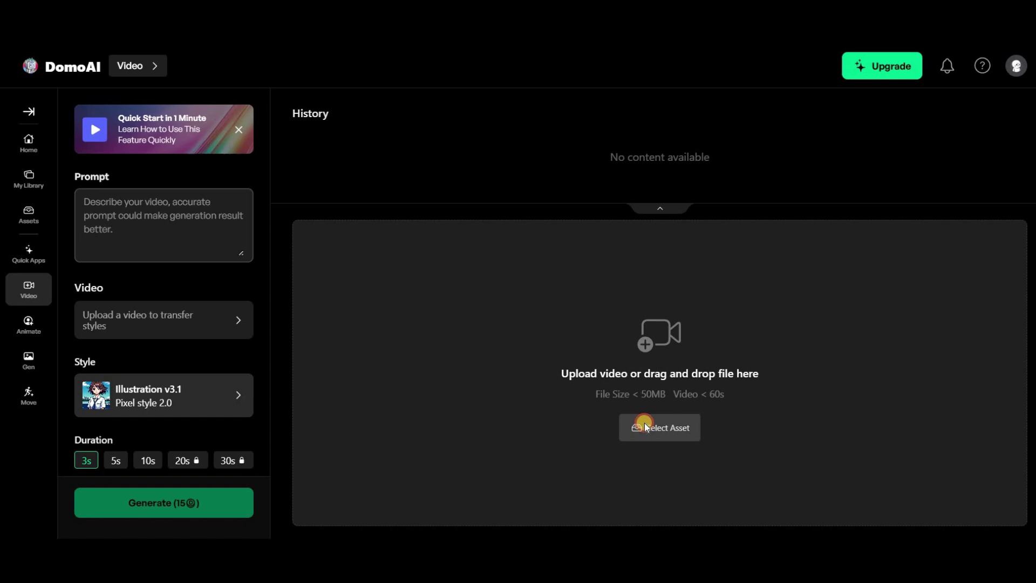
- Load the baseball batter clip from assets and enter the prompt 'a baseball player who hits the ball.'
click(644, 426)
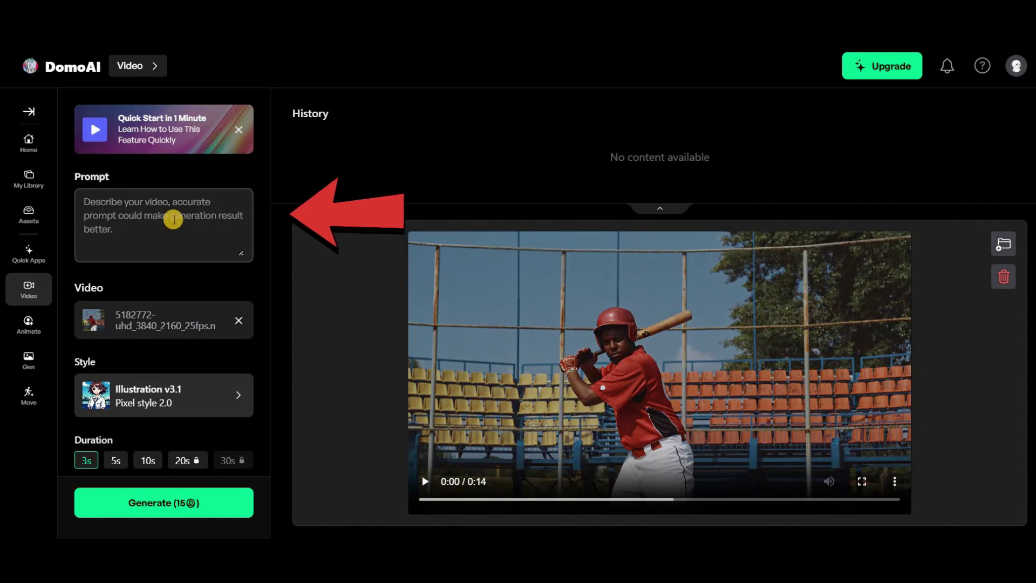
click(167, 214)
text(a baseball pla)
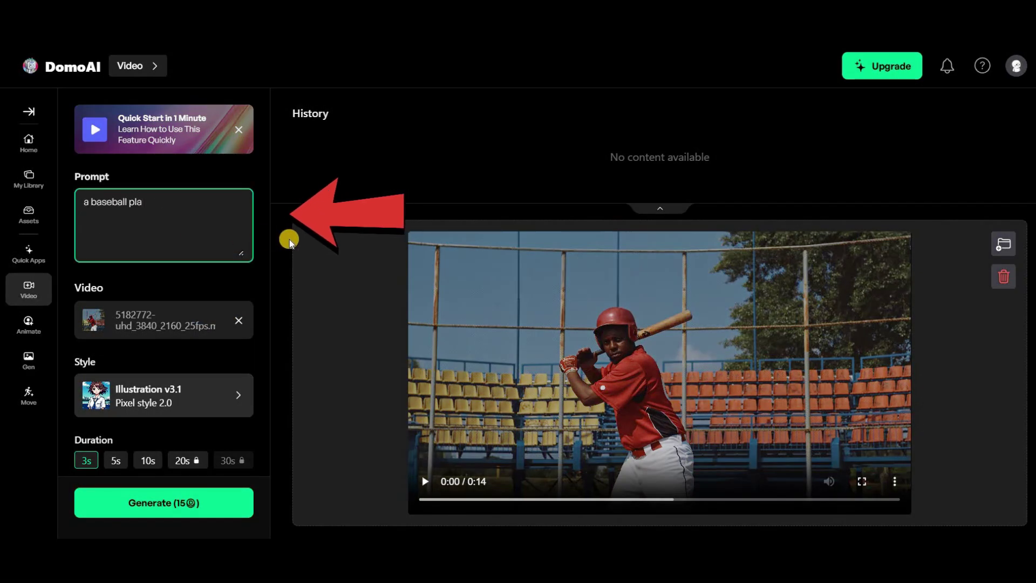
text(yer who hits the ball.)
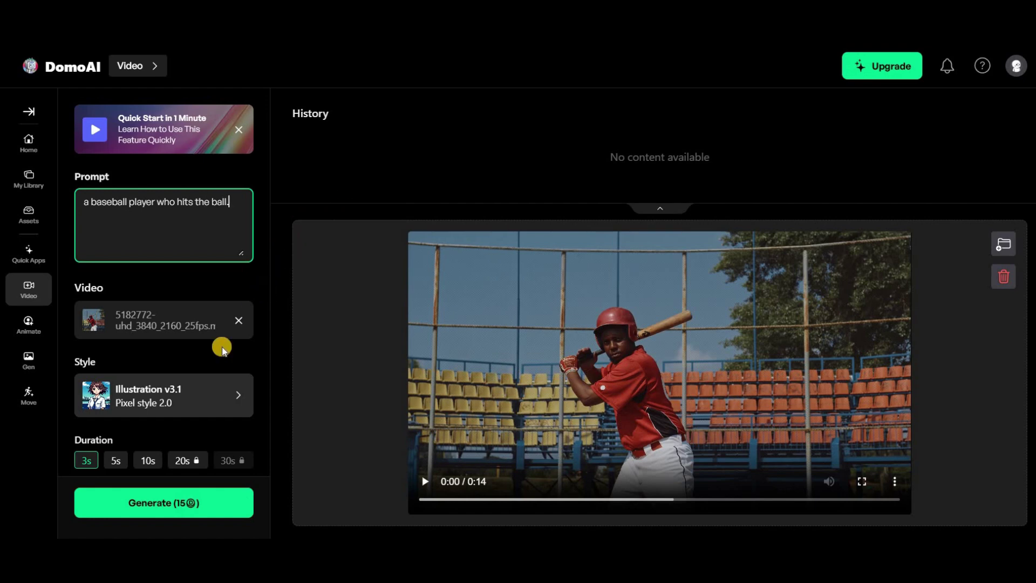
scroll(162, 305, down, 2)
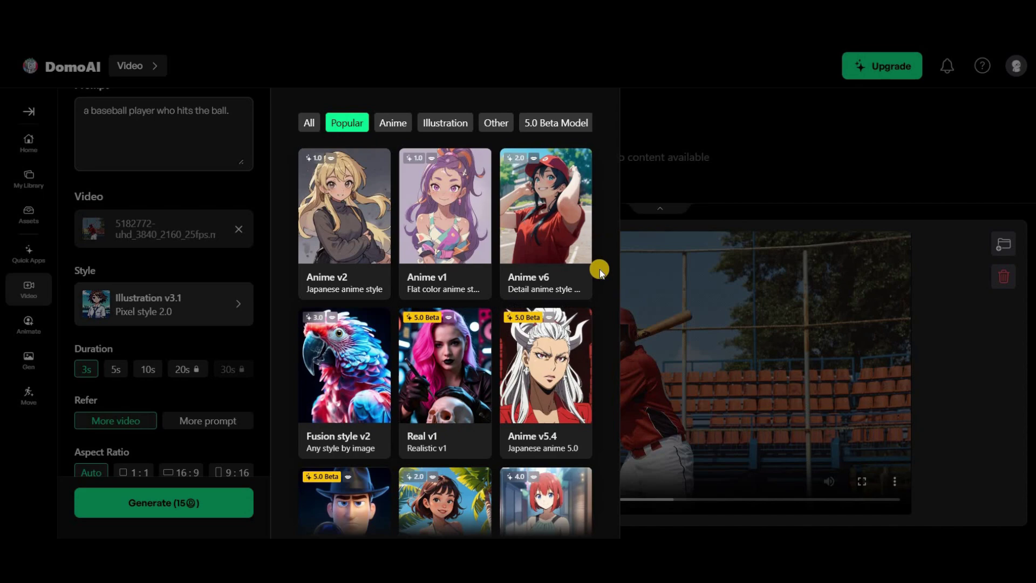
scroll(597, 267, down, 5)
scroll(599, 270, down, 8)
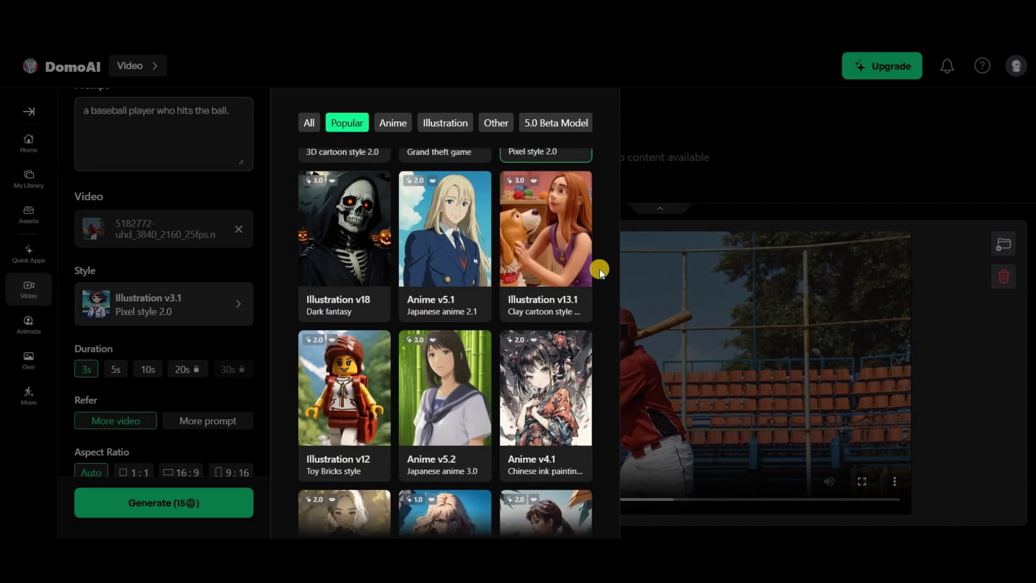
scroll(545, 193, up, 3)
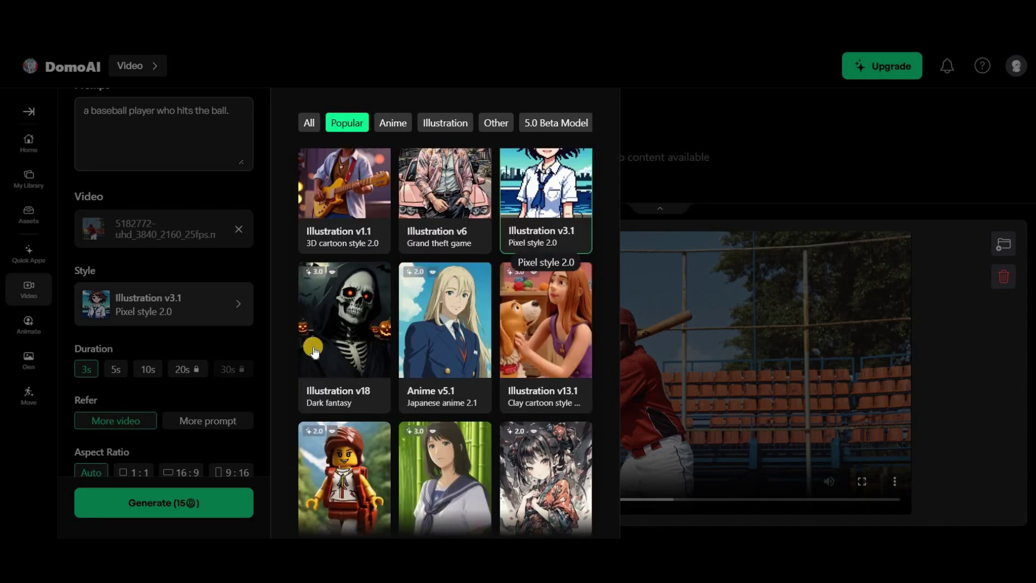
click(246, 357)
scroll(208, 251, down, 3)
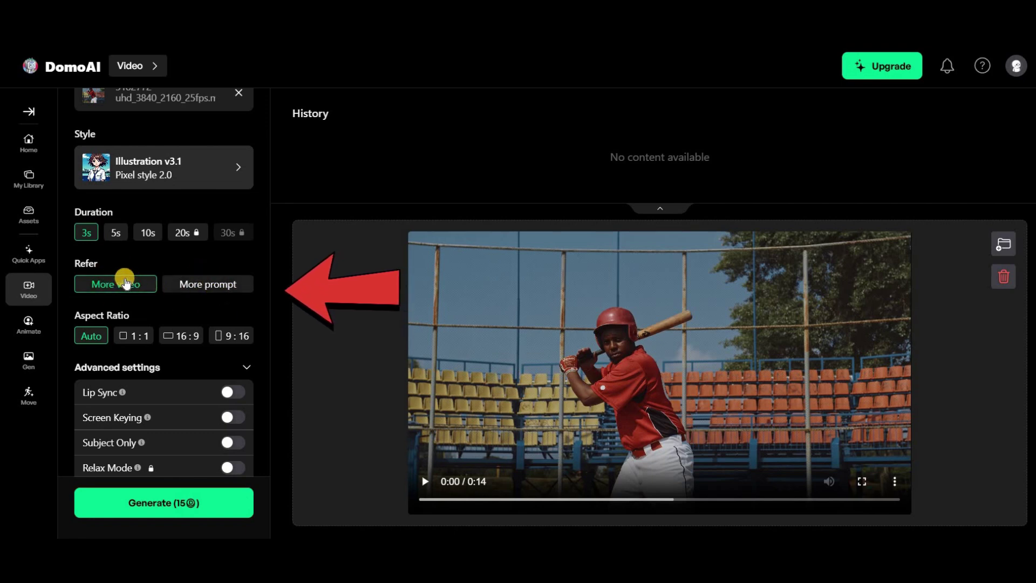
- Review the advanced settings and generate the 3s Illustration v3.1 baseball restyle
scroll(235, 277, down, 2)
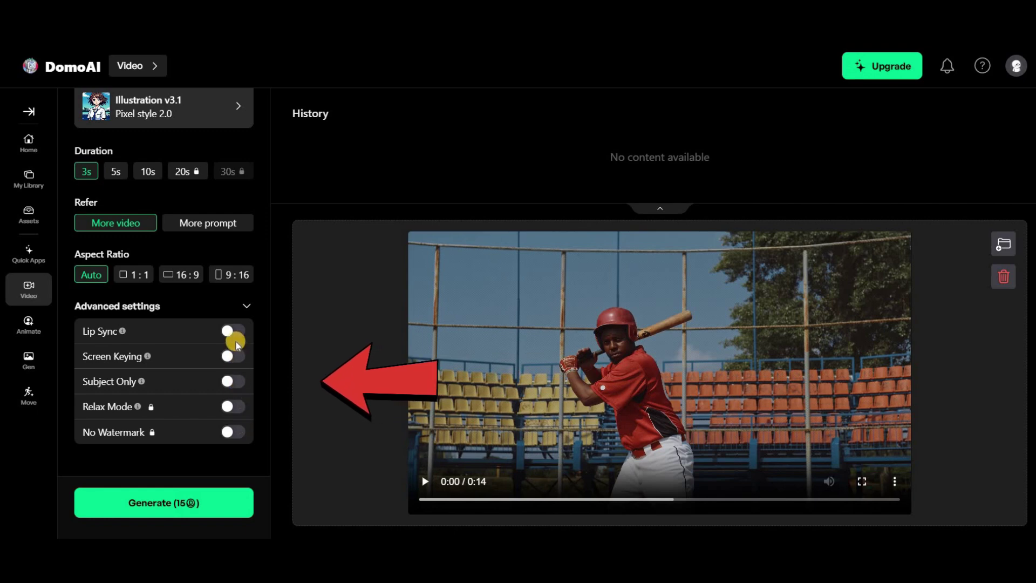
click(195, 504)
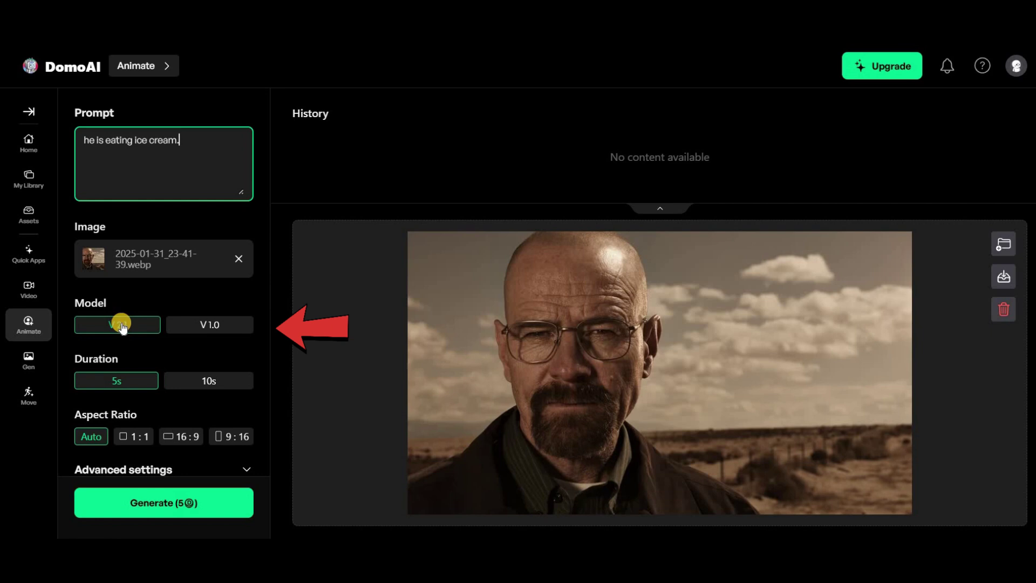
- Set the animation length to 5 seconds after trying 10s, and submit the ice-cream animation
scroll(122, 315, down, 2)
click(205, 294)
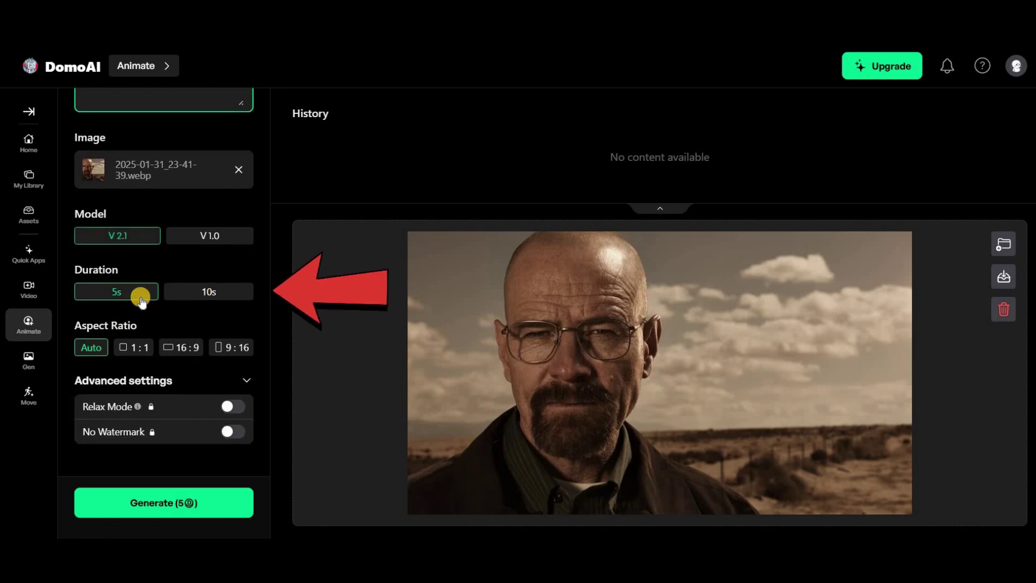
click(113, 292)
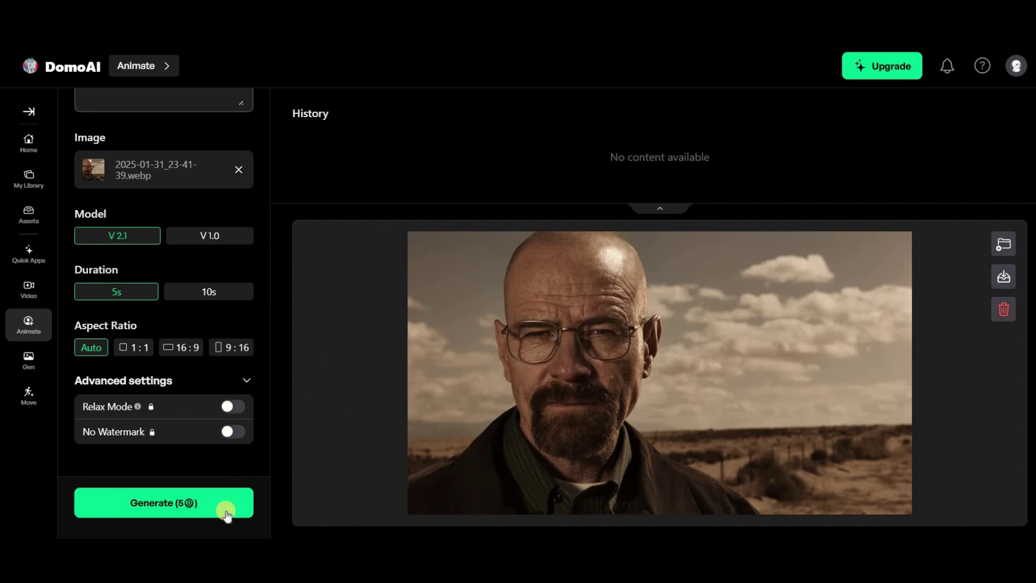
click(134, 503)
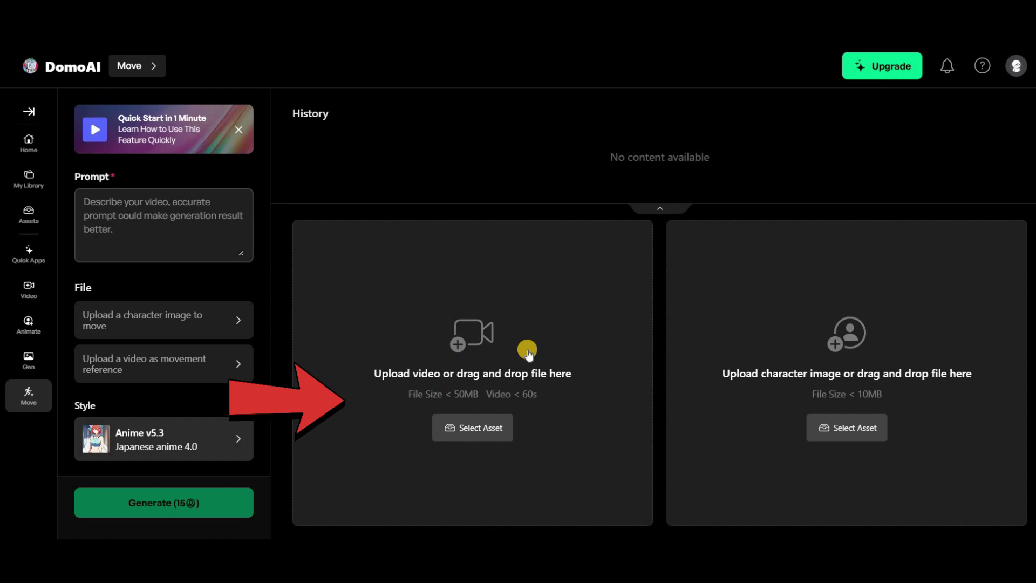
- Load the dancing man video and man-in-hat character image, with prompt 'he is dancing'
click(453, 424)
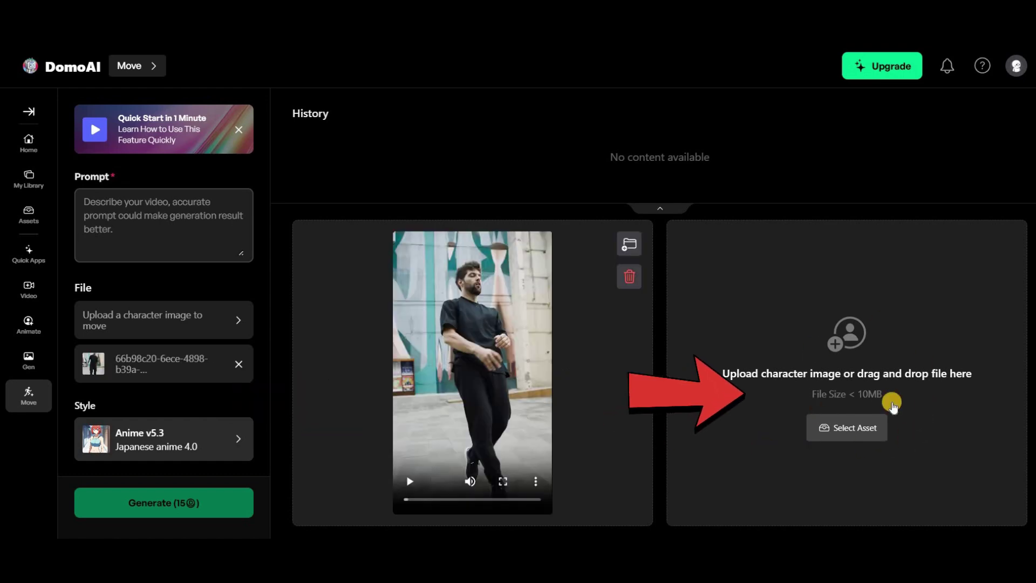
click(874, 426)
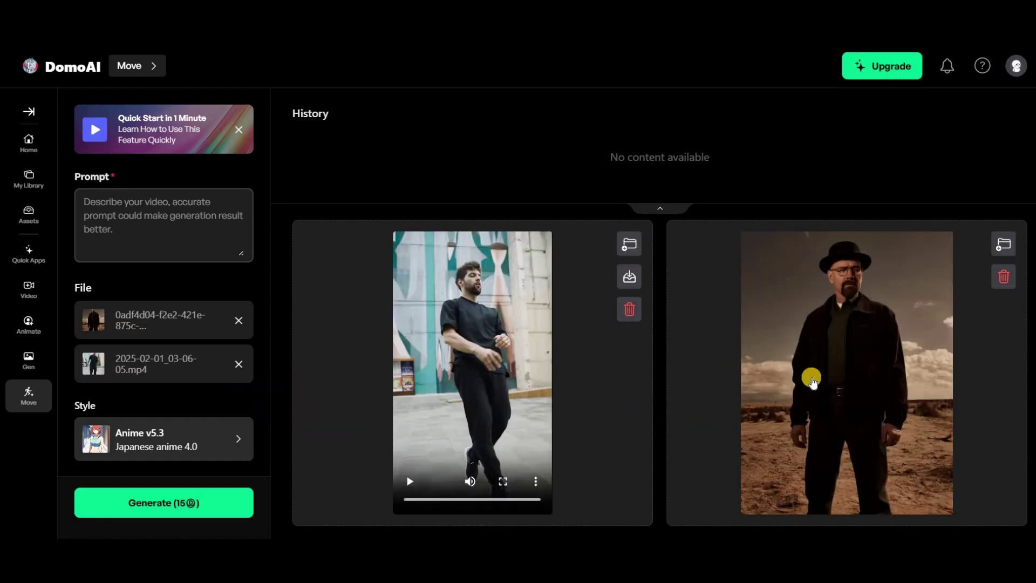
click(207, 208)
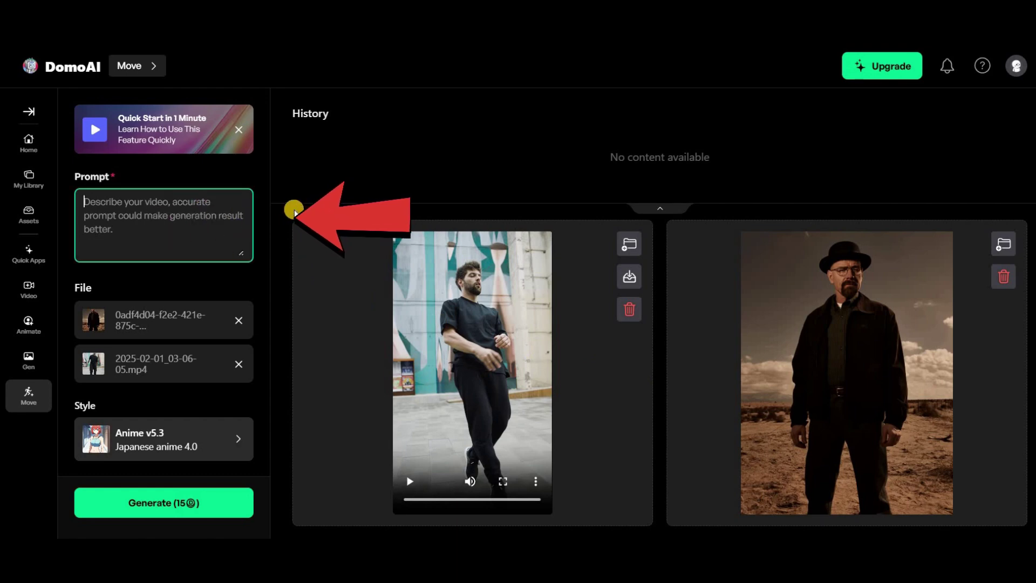
text(he is dancing)
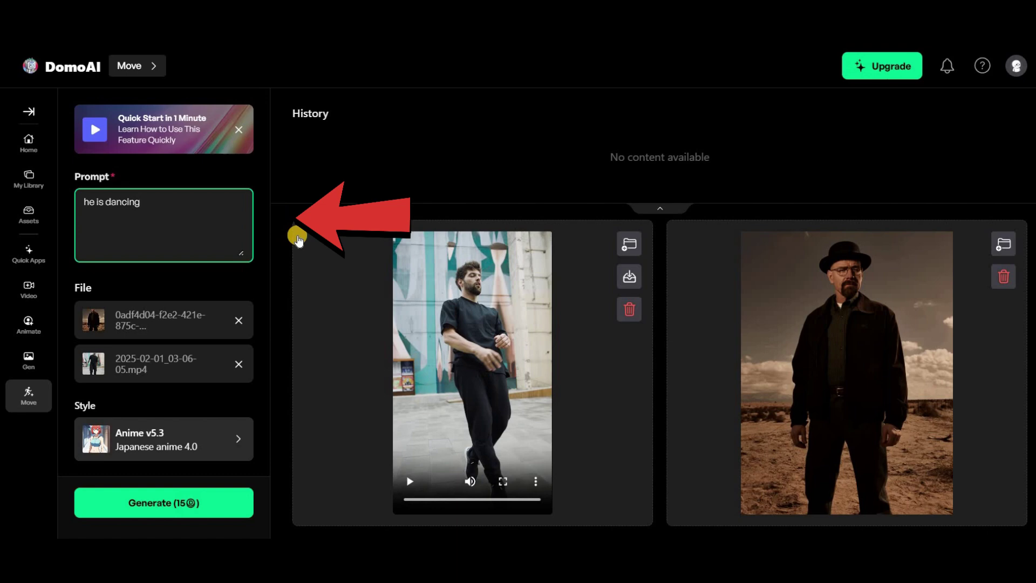
- Pick the Realistic v1 style, turn on screen keying, and submit the Move job
scroll(212, 250, down, 3)
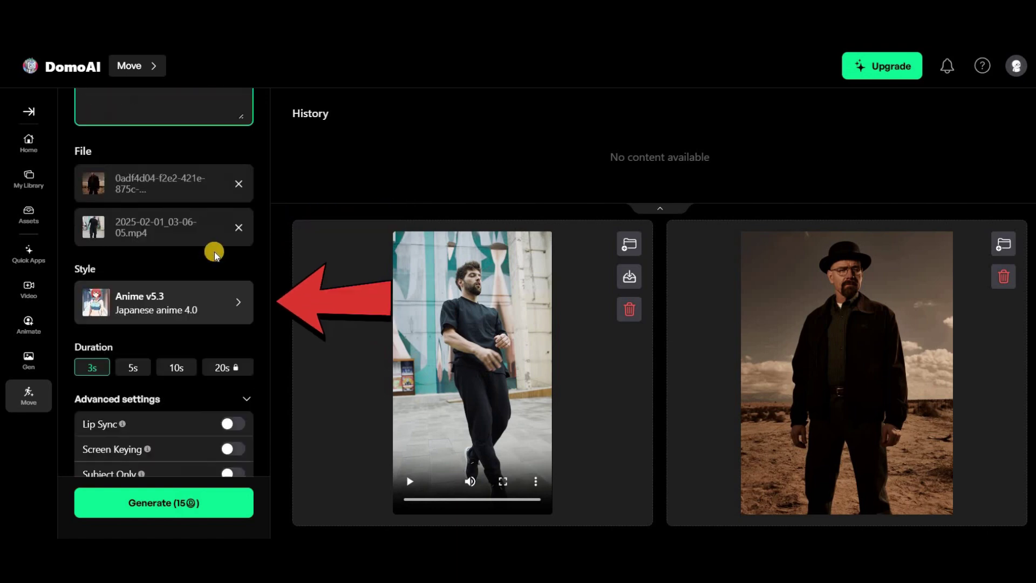
click(147, 306)
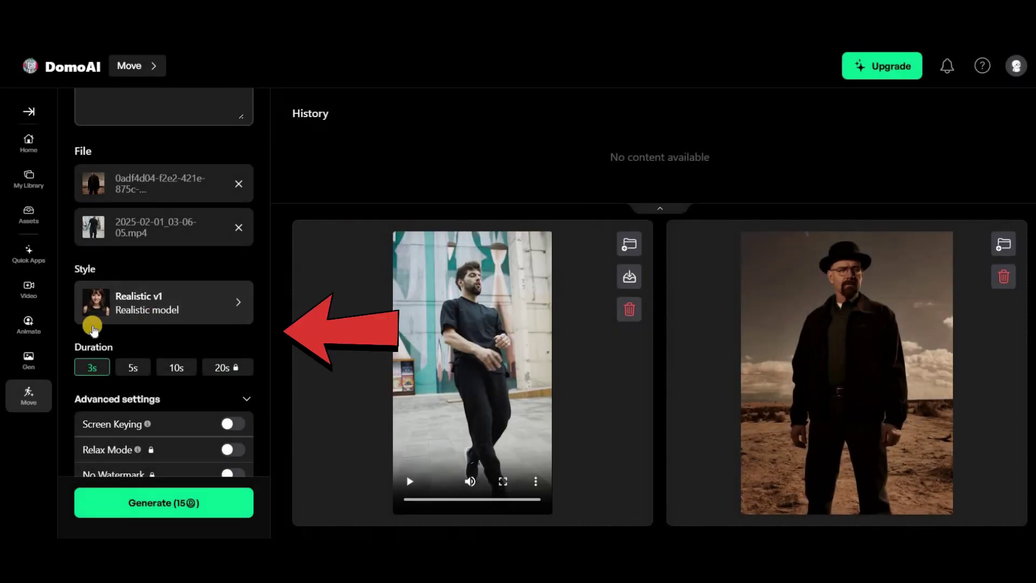
scroll(216, 334, down, 1)
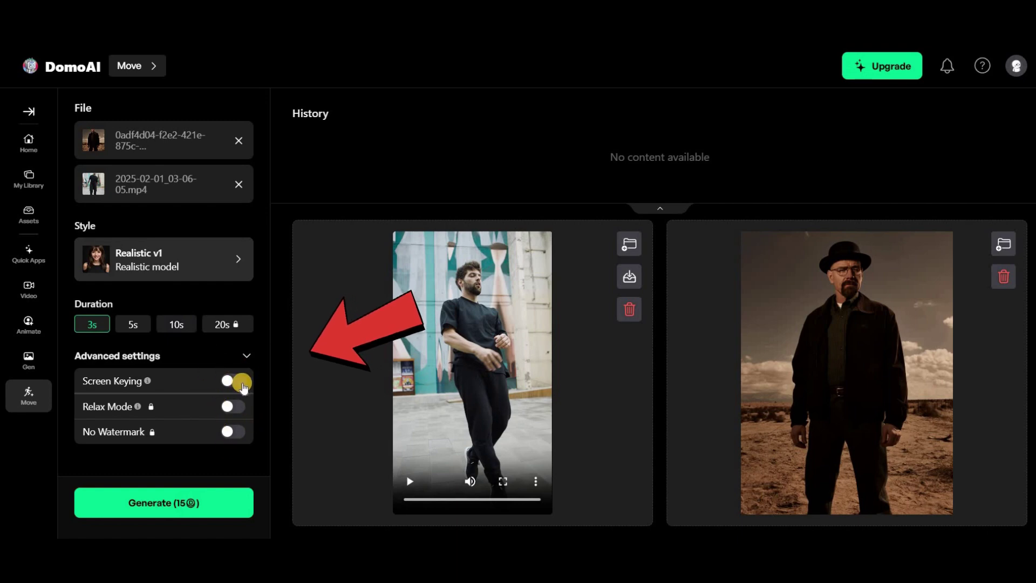
click(242, 382)
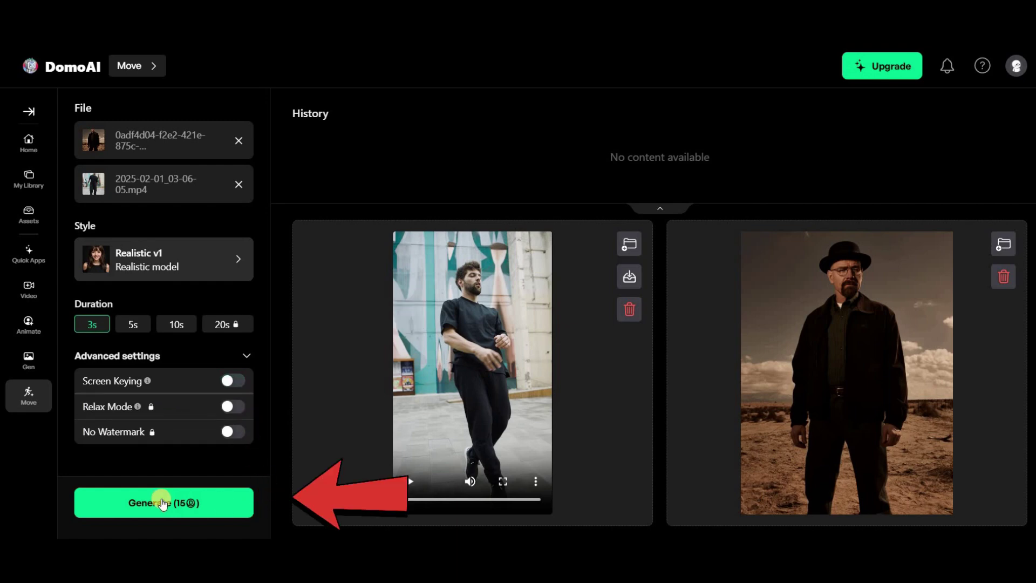
click(131, 501)
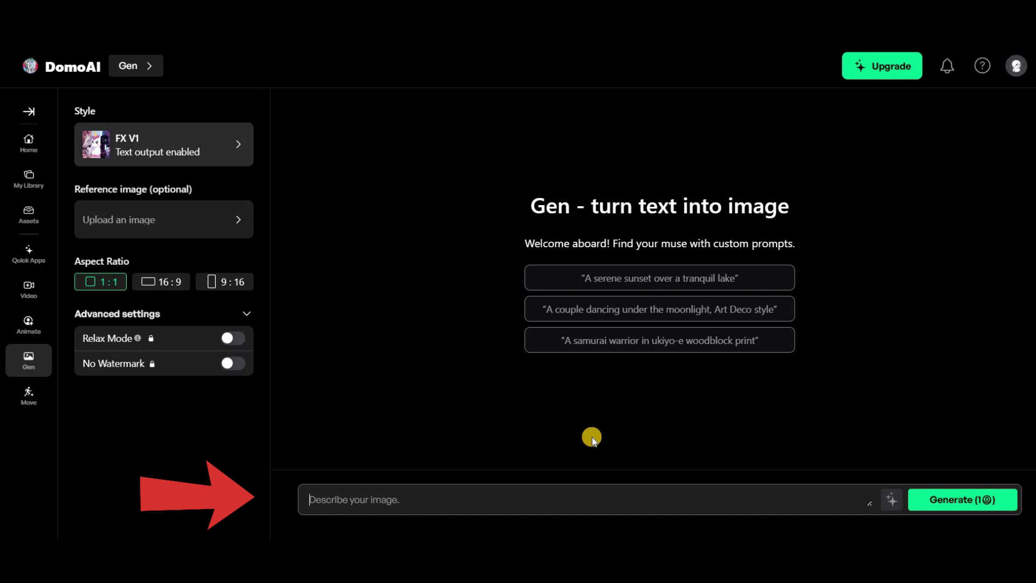
- Finish the bear prompt with 'an noblmans fur-lined coat.'
text(an noblm)
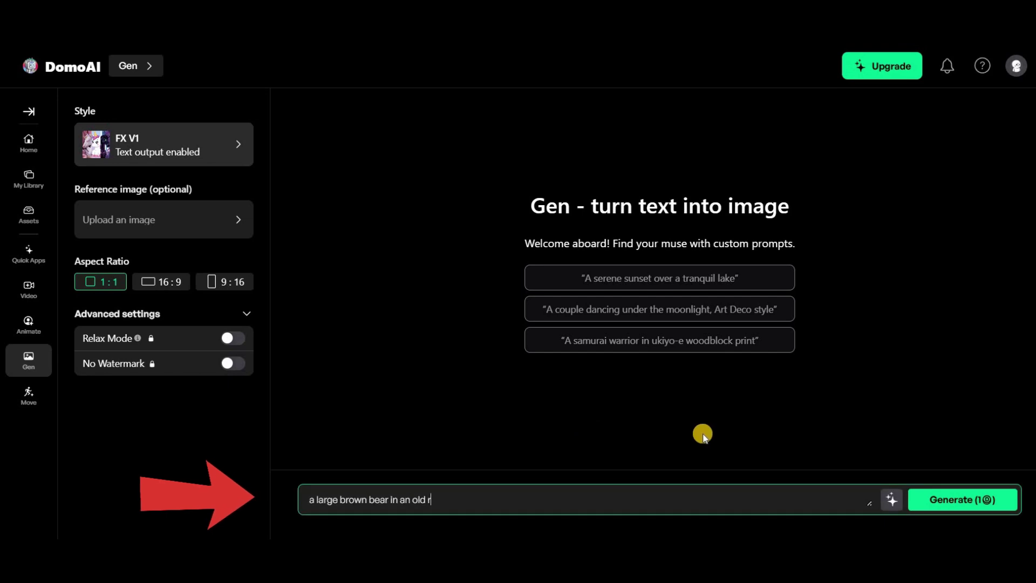
text(ans fur-lined coat.)
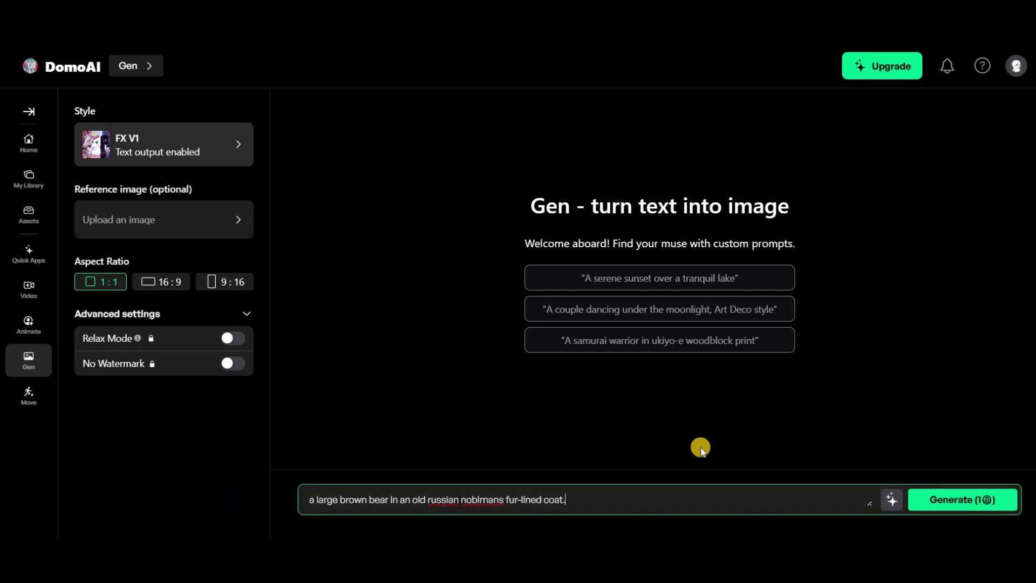
- Set the image style to Realistic XL v1 with a 9:16 aspect ratio
click(187, 137)
scroll(361, 218, down, 3)
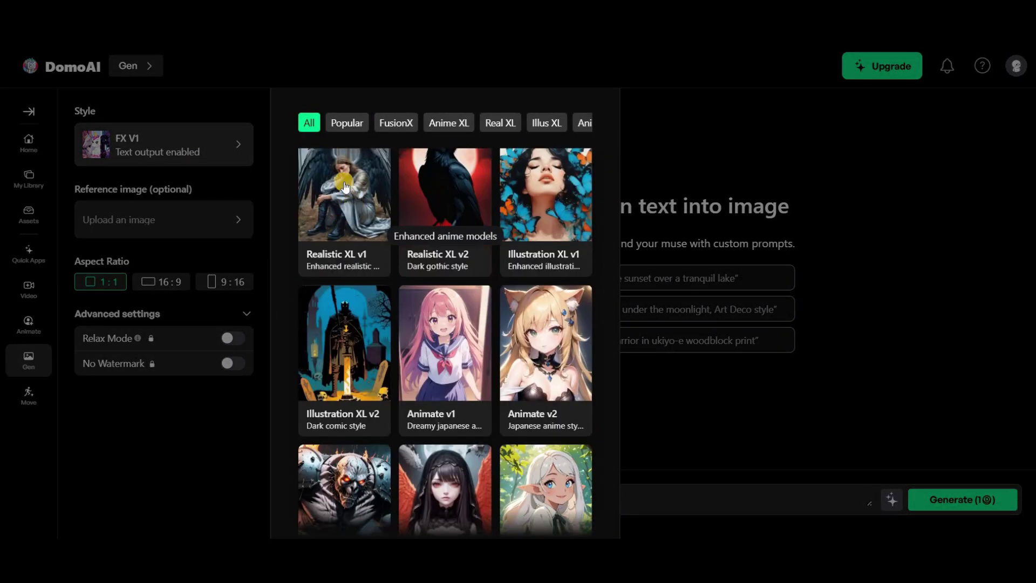
click(358, 210)
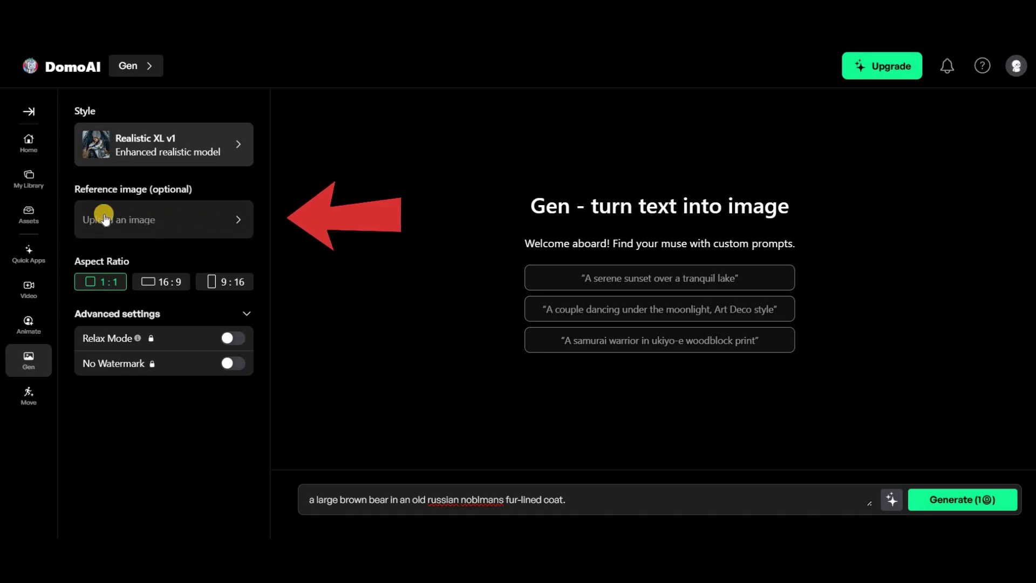
click(226, 278)
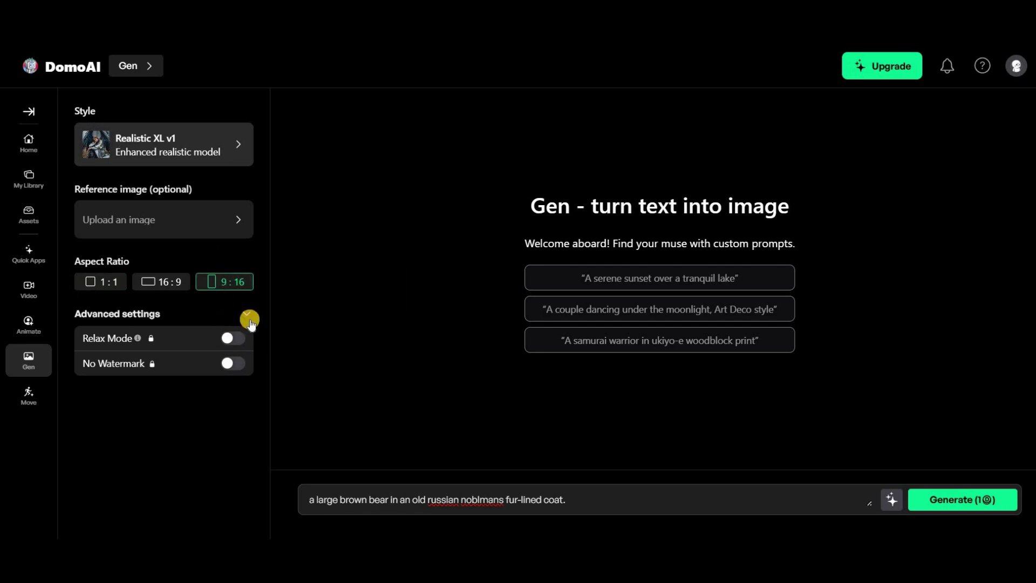